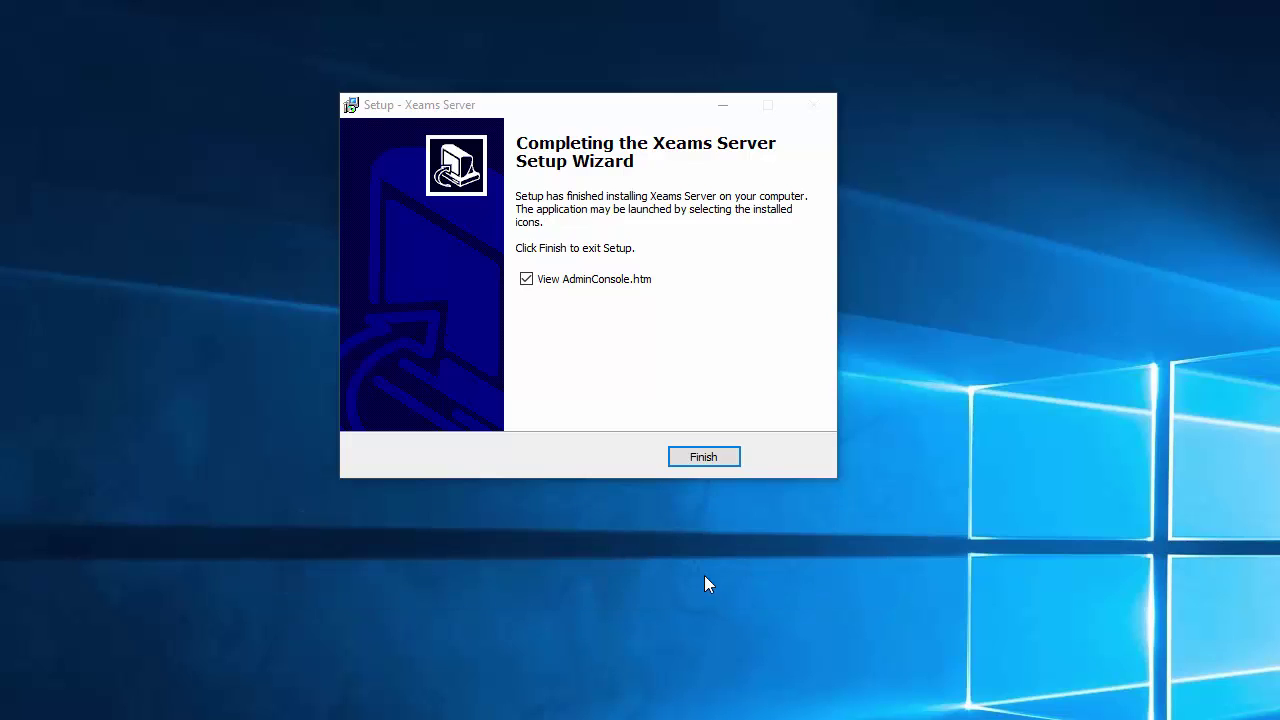
Finish the Xeams Server Setup wizard and close it
{"action": "left_click", "coordinate": [704, 457]}
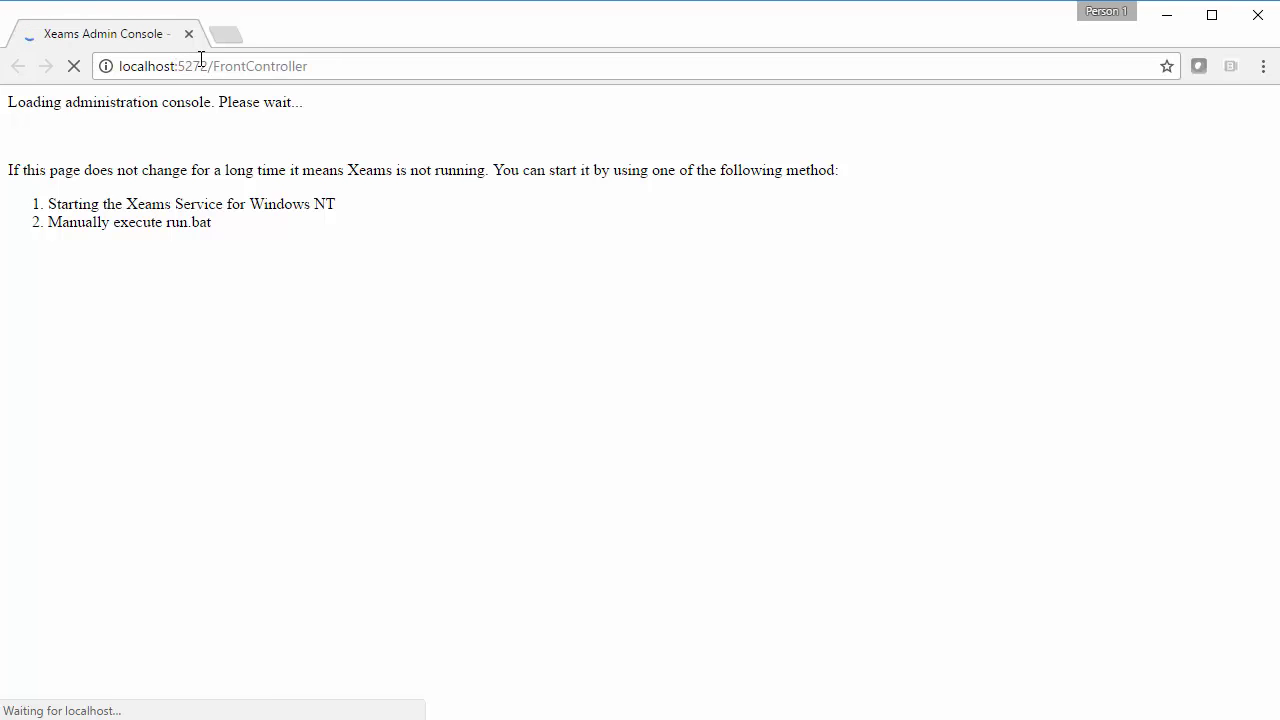
Enter the administrator's e-mail address and an admin password in the Initial Setup Wizard
{"action": "left_click_drag", "start_coordinate": [208, 65], "coordinate": [118, 65]}
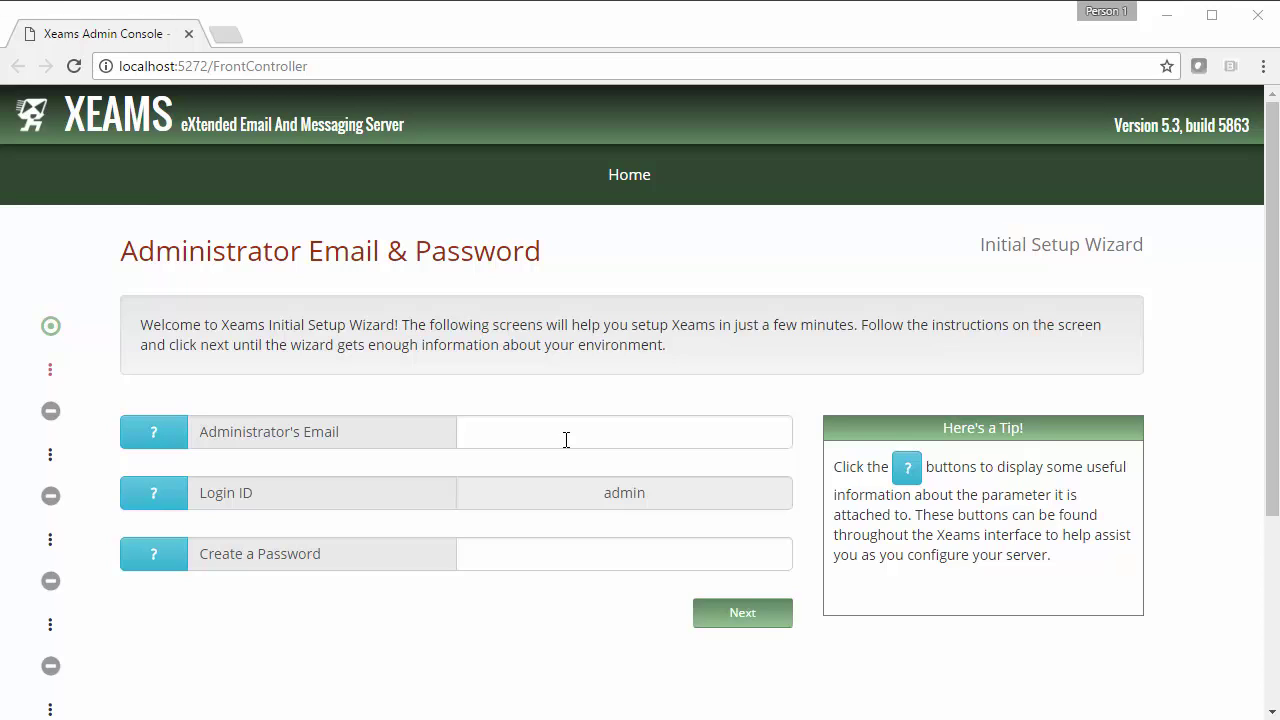
{"action": "left_click", "coordinate": [566, 440]}
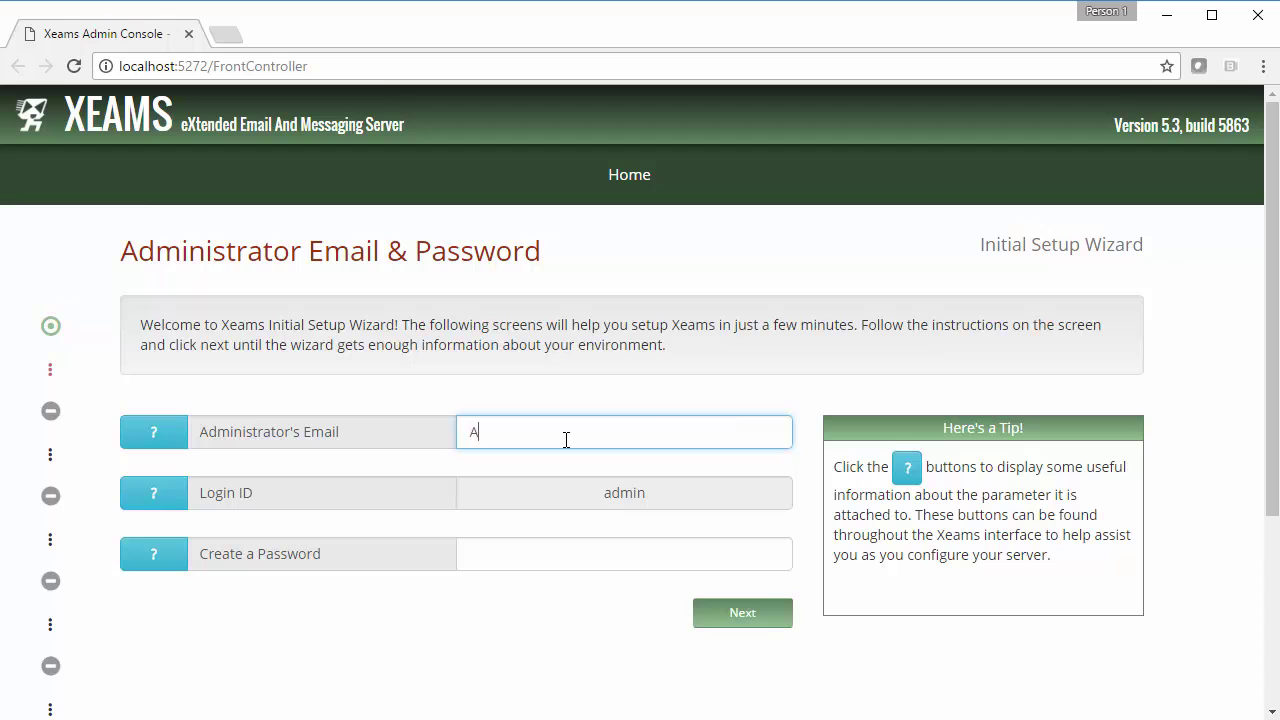
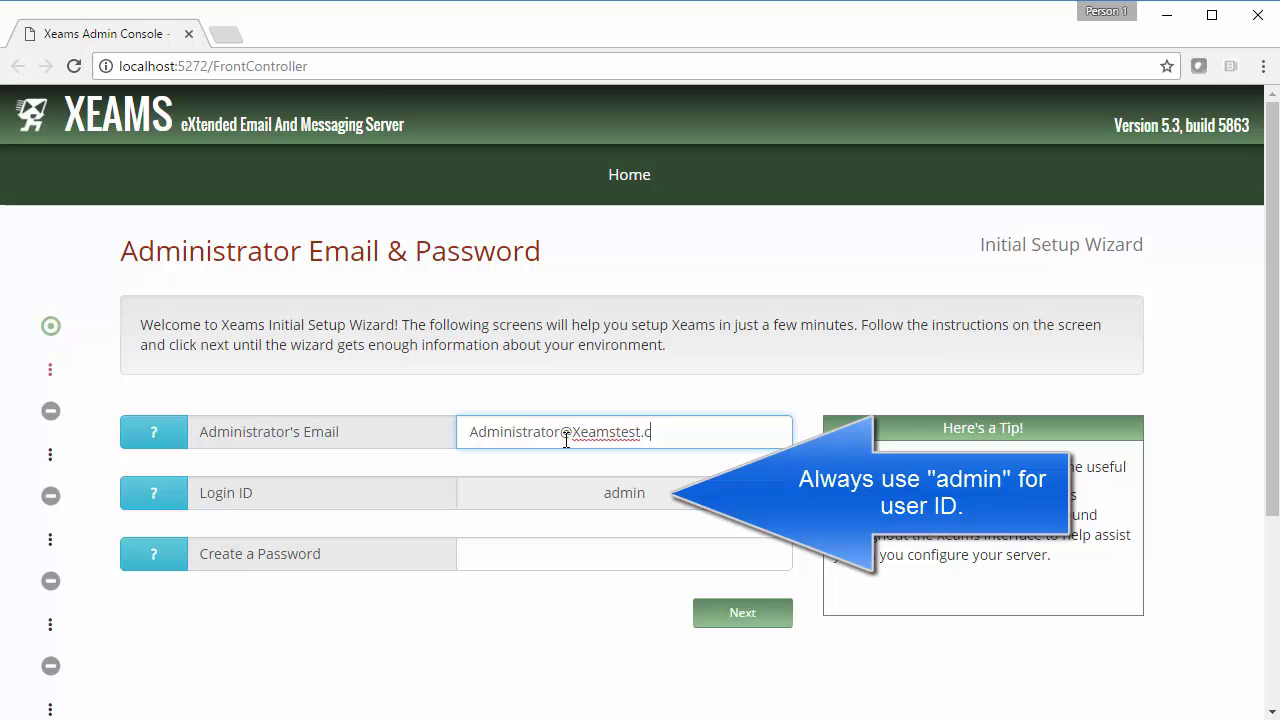
{"action": "left_click", "coordinate": [573, 554]}
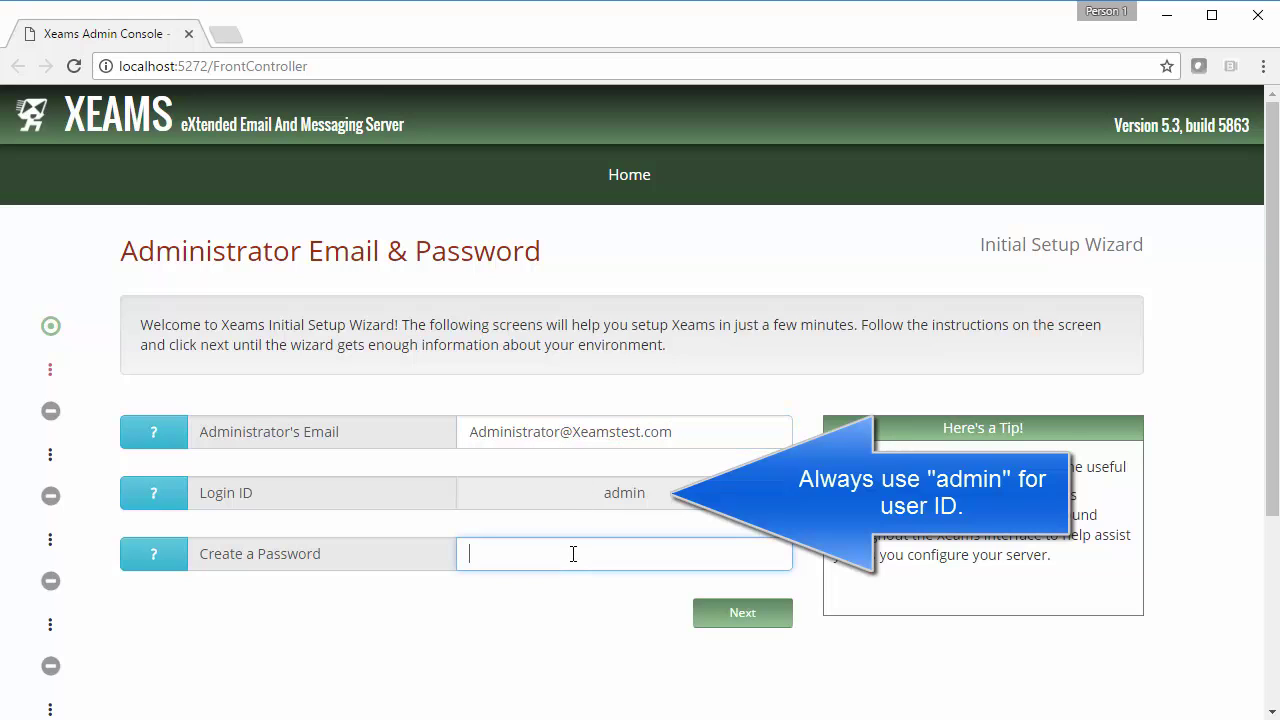
{"action": "type", "text": "••••••••"}
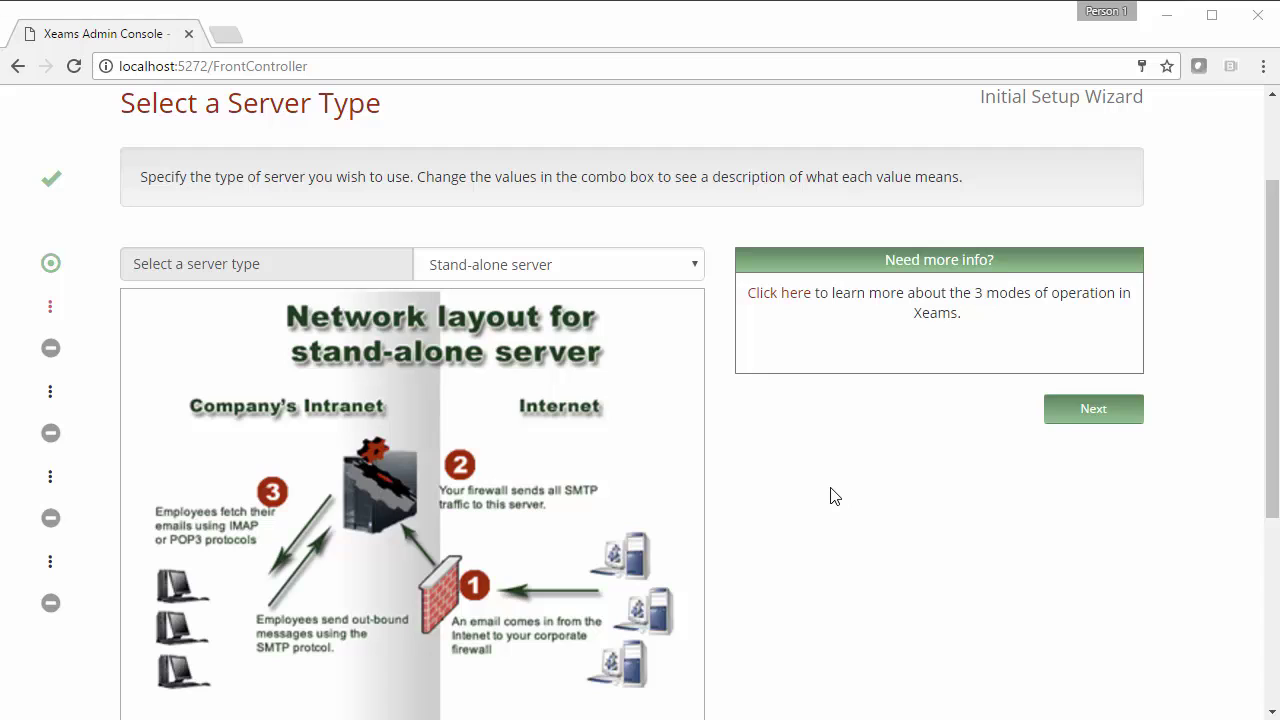
Choose Spam firewall as the server type and continue to the next step
{"action": "left_click", "coordinate": [627, 264]}
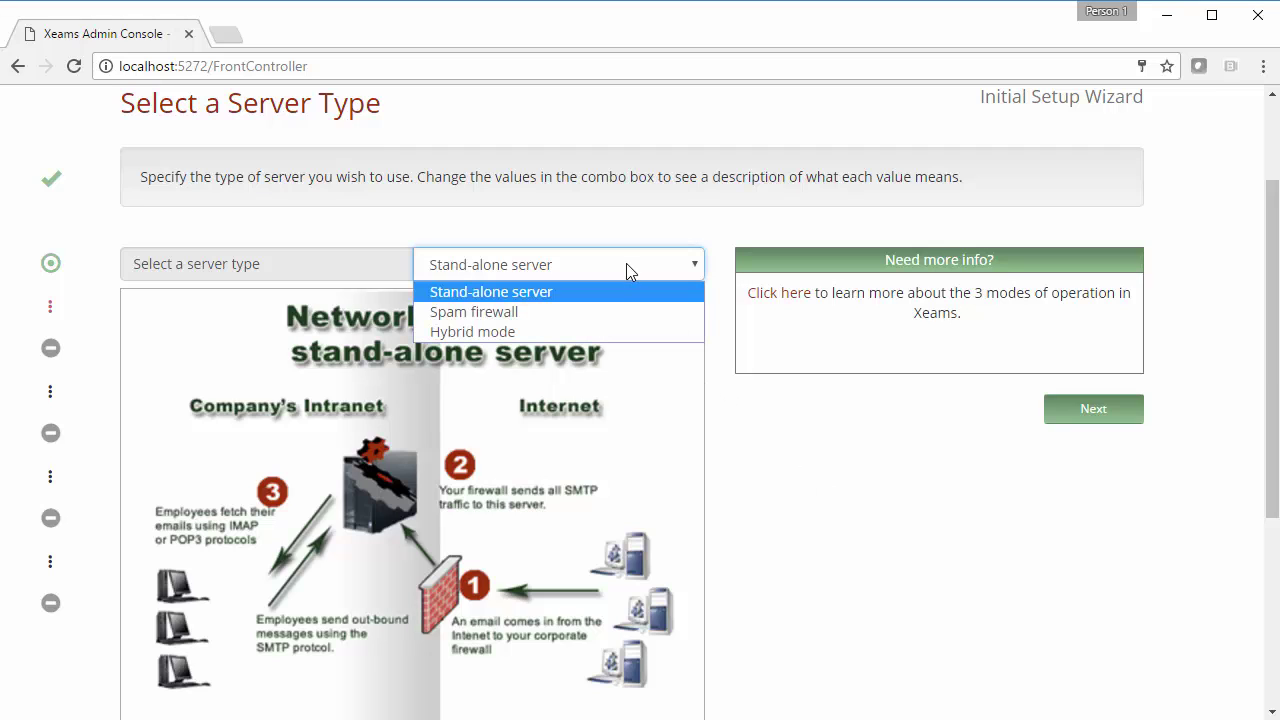
{"action": "left_click", "coordinate": [618, 311]}
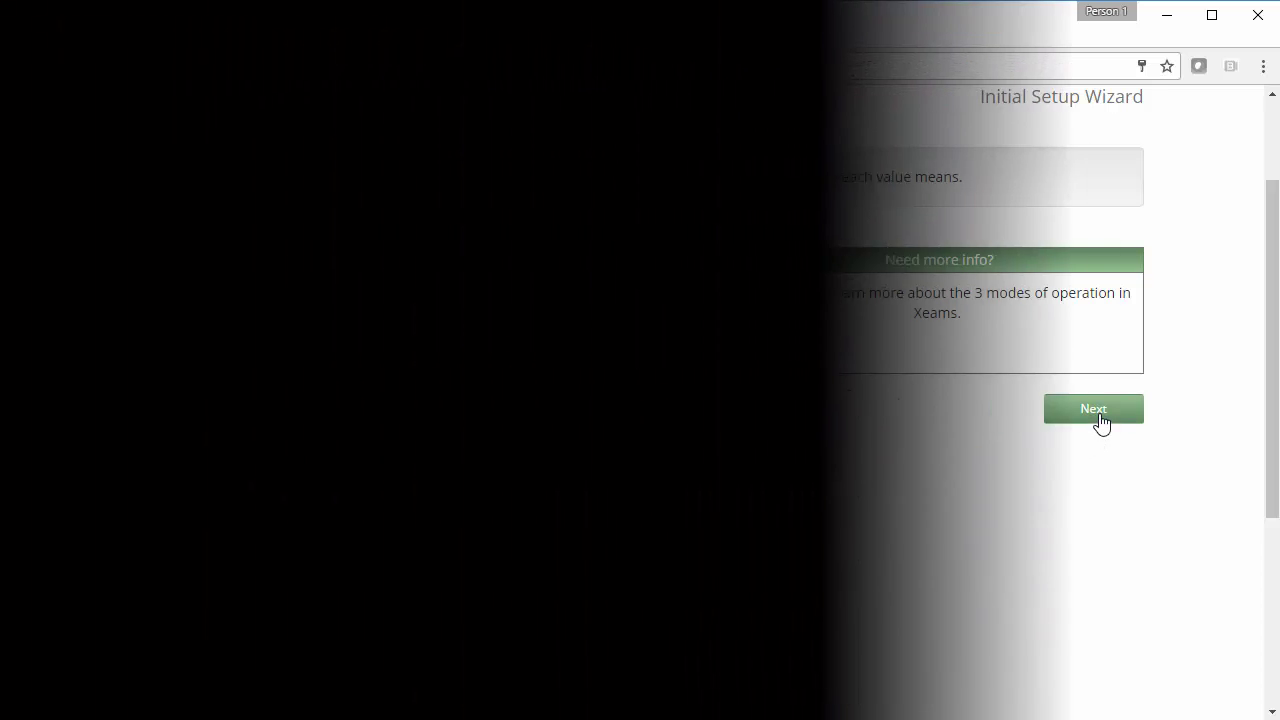
{"action": "left_click", "coordinate": [1094, 410]}
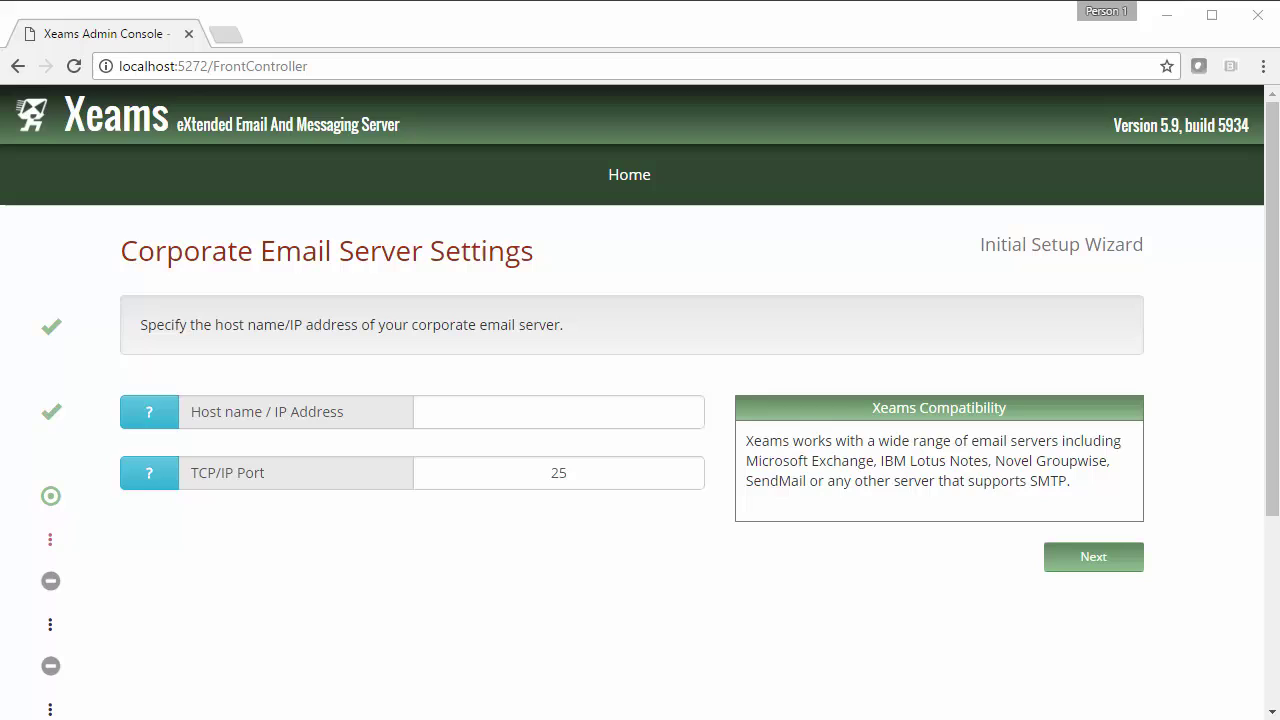
Enter 192.168.1.110 as the corporate email server's host name / IP address
{"action": "left_click", "coordinate": [523, 417]}
{"action": "type", "text": "192.1"}
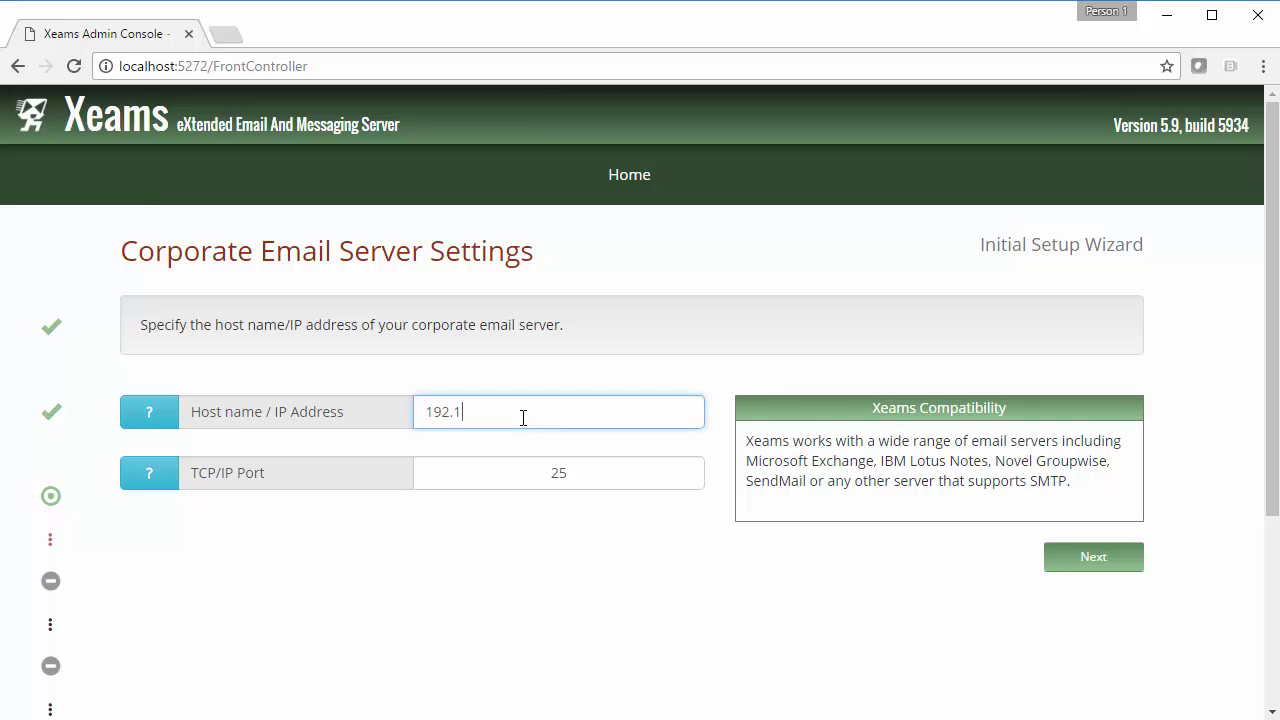
{"action": "type", "text": "68.1.110"}
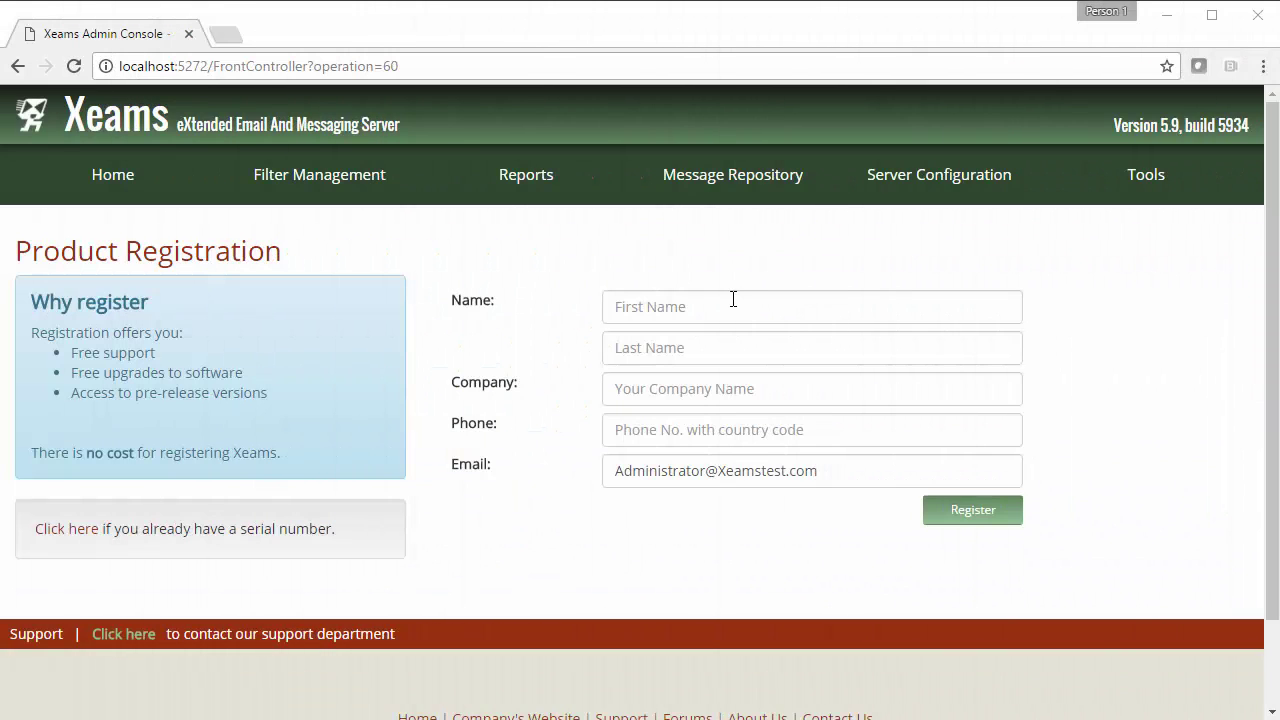
Fill in the registrant's first name, last name, company name and phone number
{"action": "left_click", "coordinate": [733, 299]}
{"action": "type", "text": "J"}
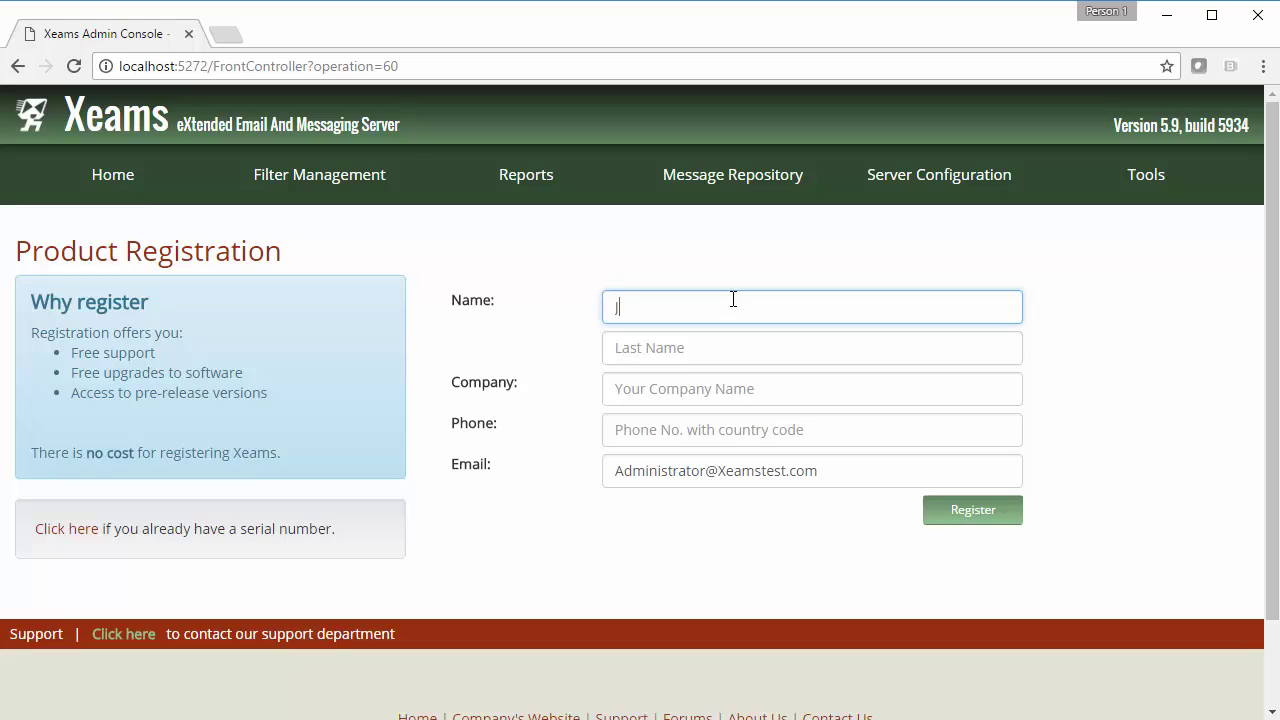
{"action": "type", "text": "ohn"}
{"action": "key", "text": "Tab"}
{"action": "type", "text": "Doe"}
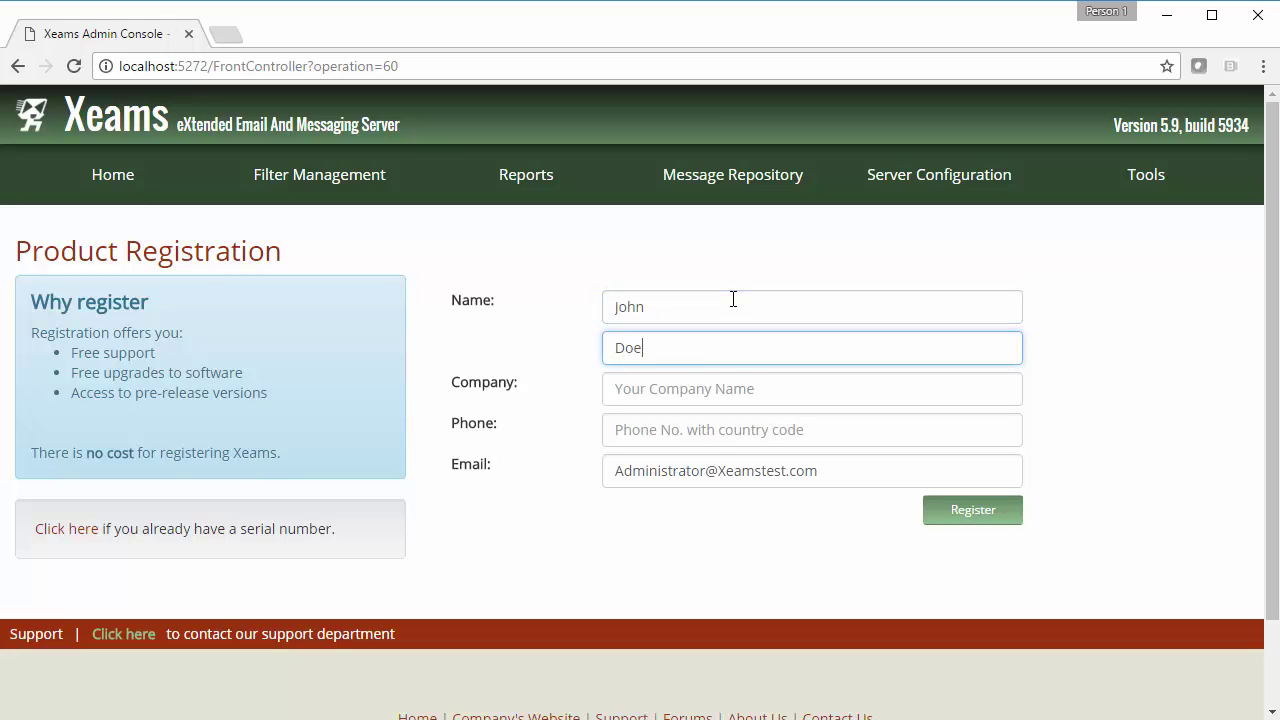
{"action": "key", "text": "Tab"}
{"action": "type", "text": "CompanyA"}
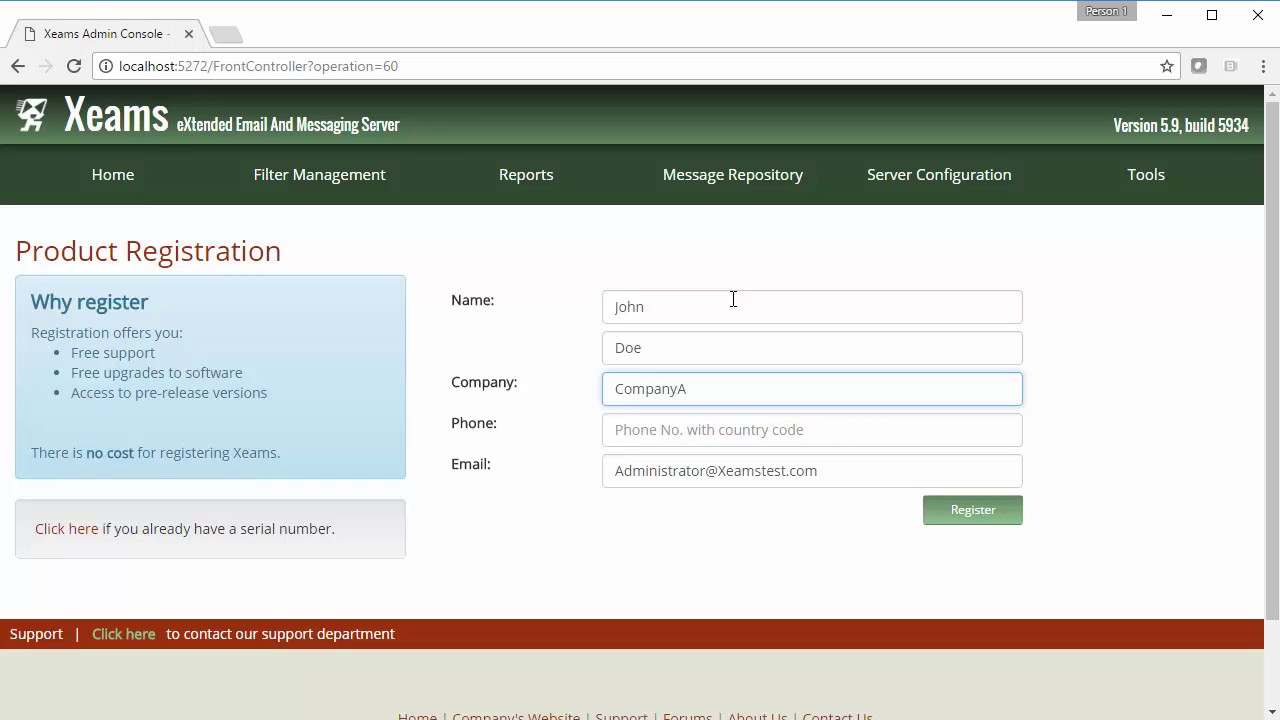
{"action": "key", "text": "Tab"}
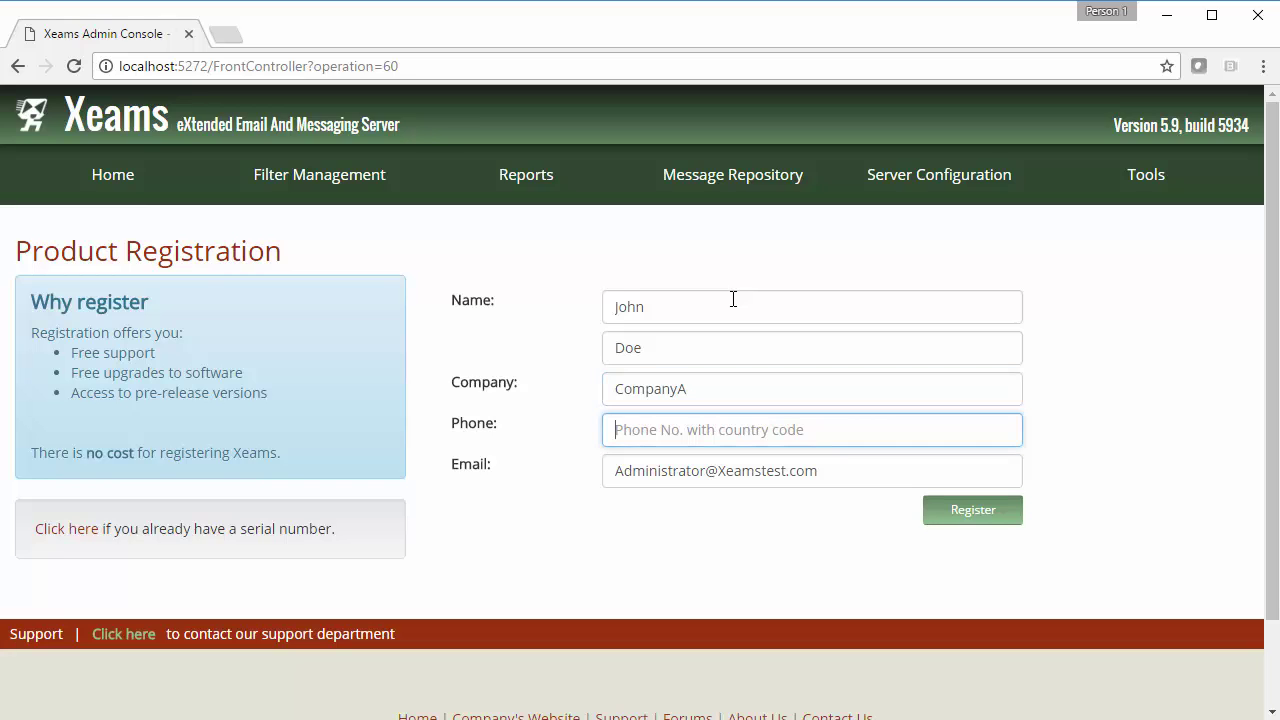
{"action": "type", "text": "555-555-5555"}
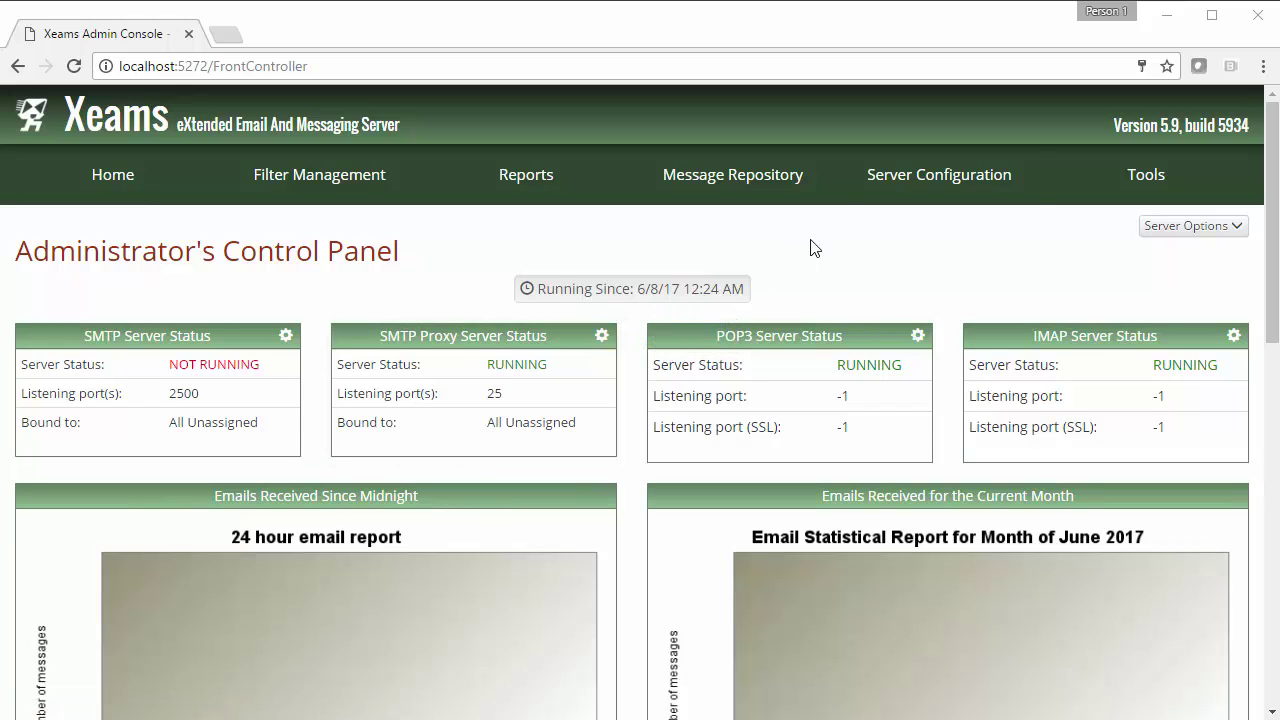
Bring up the settings control on the SMTP Proxy Server Status box
{"action": "mouse_move", "coordinate": [843, 199]}
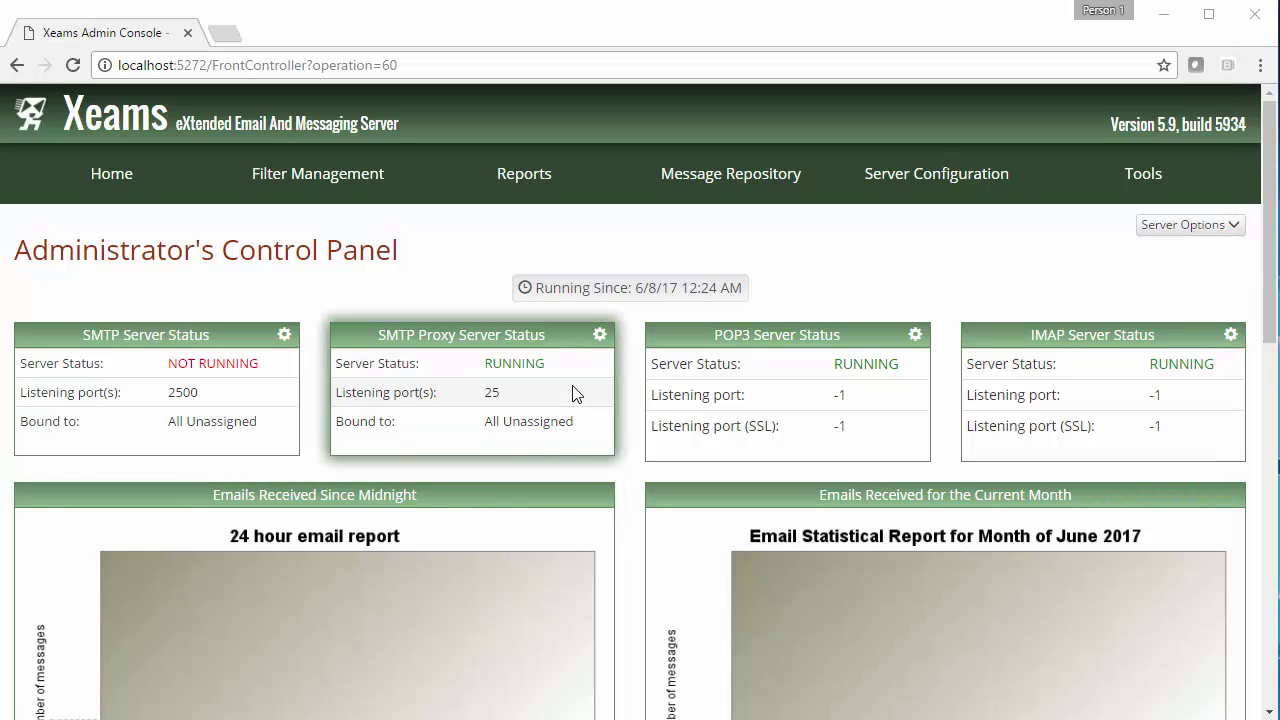
Save the SMTP Proxy server's configuration
{"action": "left_click", "coordinate": [599, 335]}
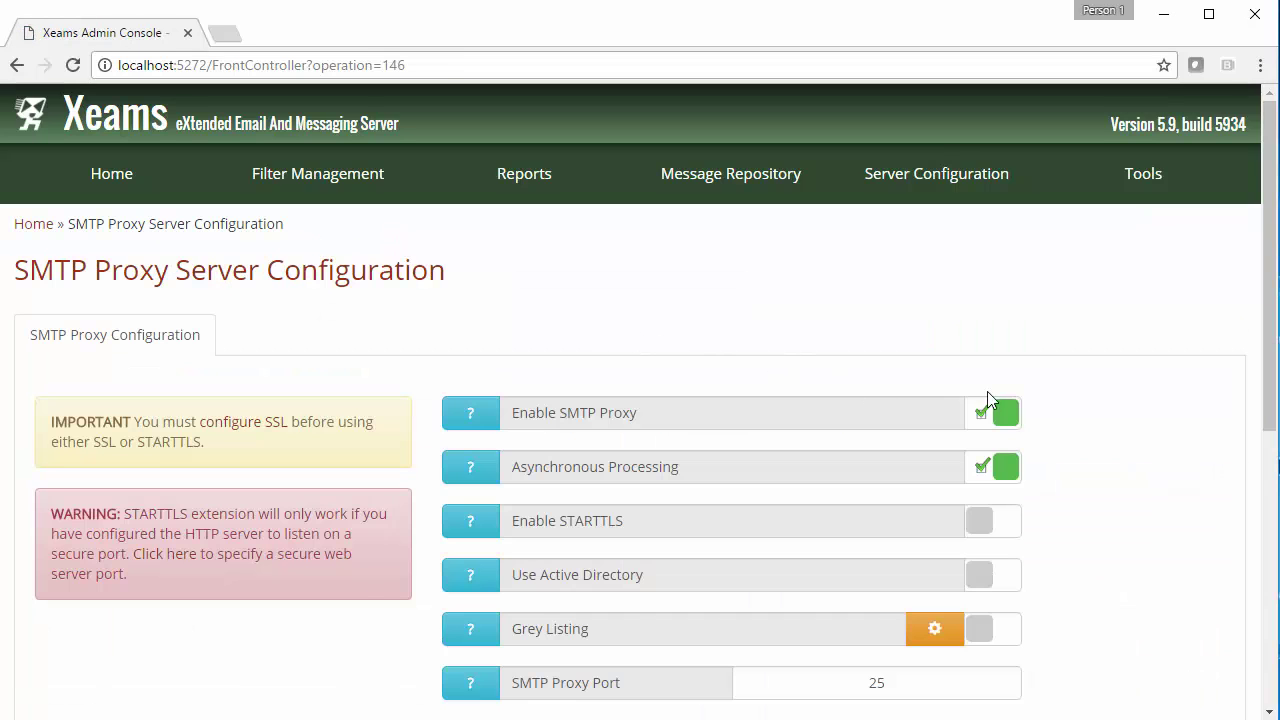
{"action": "scroll", "coordinate": [1000, 435], "scroll_direction": "down", "scroll_amount": 3}
{"action": "left_click", "coordinate": [980, 483]}
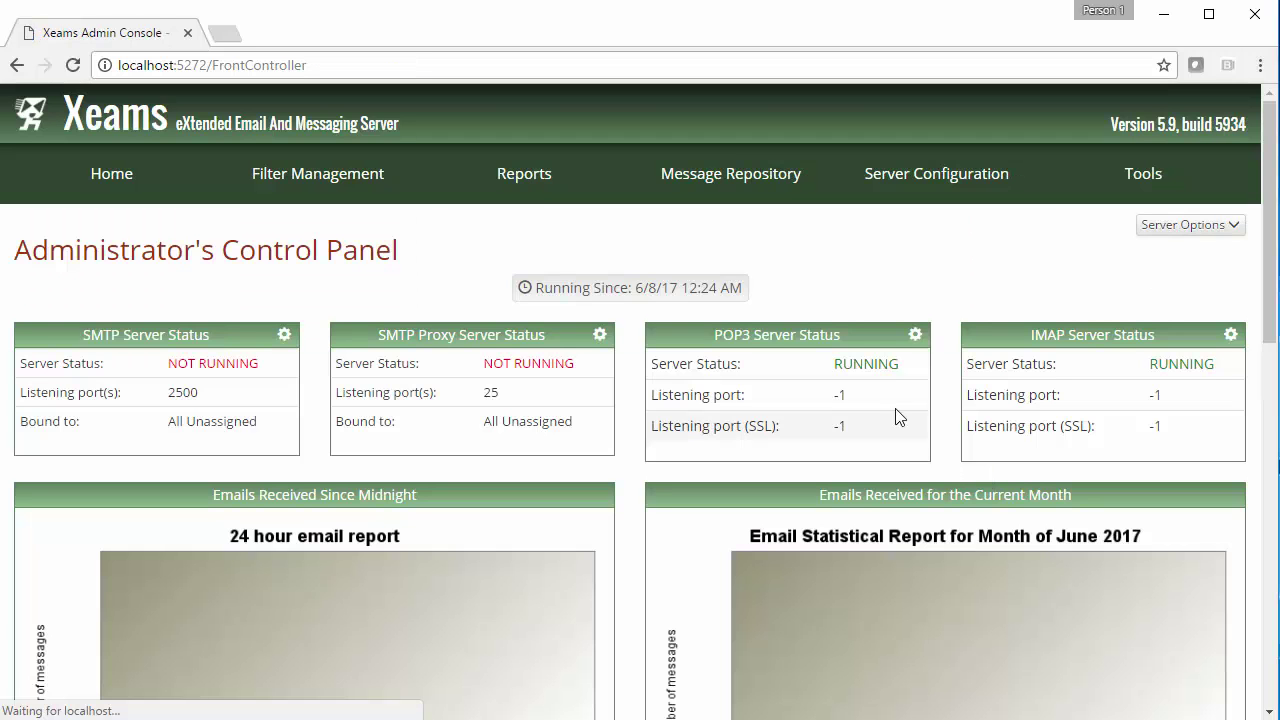
Add local domain xeamstest.com forwarded to 192.168.1.110 in SMTP Configuration
{"action": "mouse_move", "coordinate": [856, 180]}
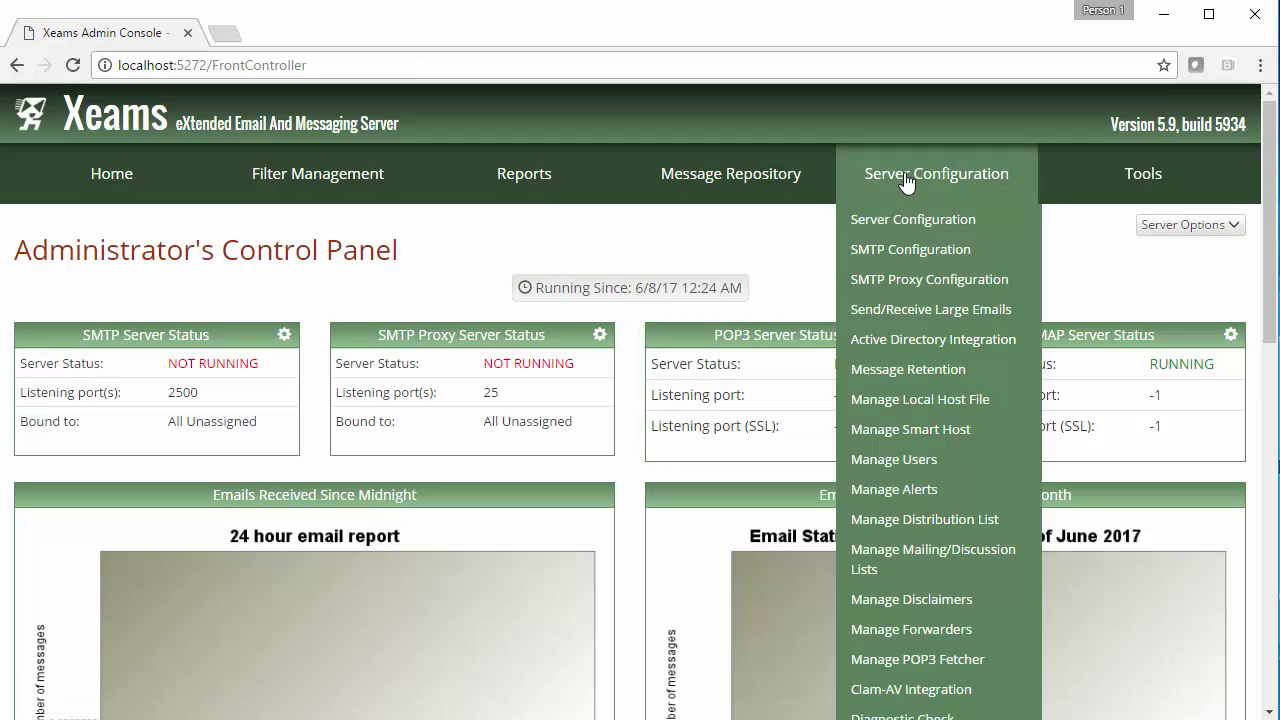
{"action": "left_click", "coordinate": [884, 250]}
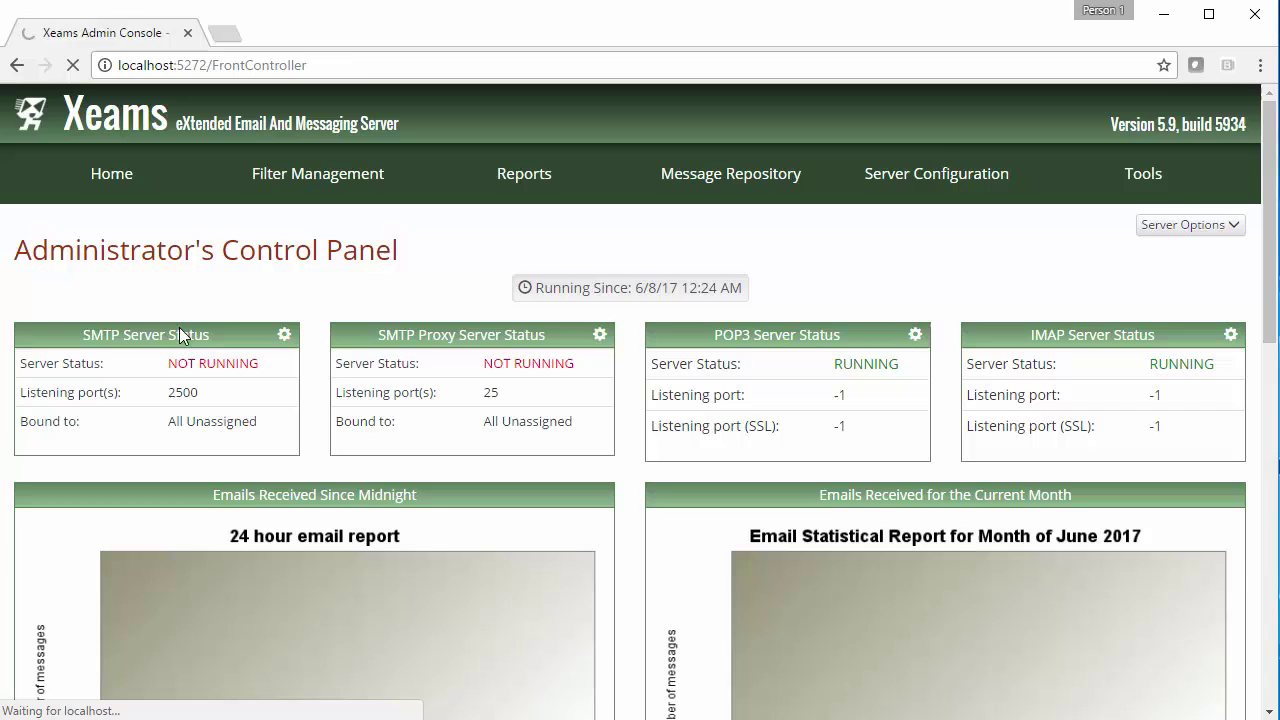
{"action": "left_click", "coordinate": [137, 331]}
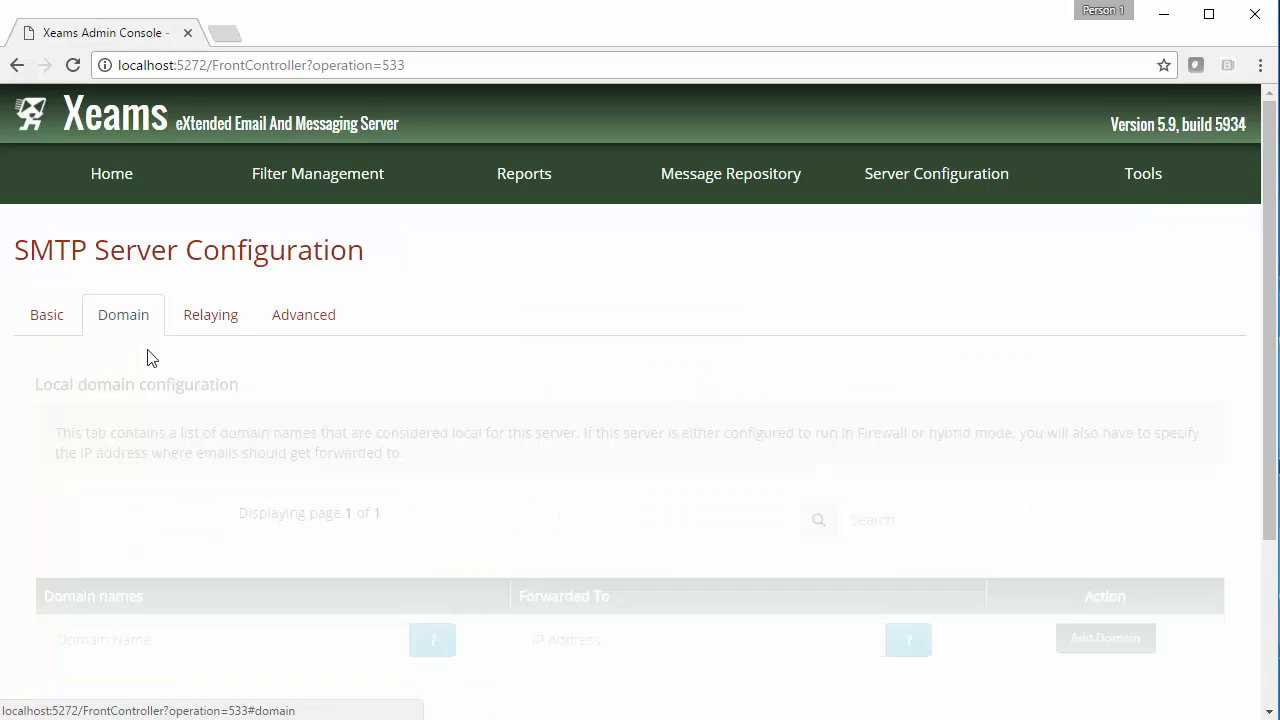
{"action": "left_click", "coordinate": [148, 636]}
{"action": "type", "text": "Xeamstest.com"}
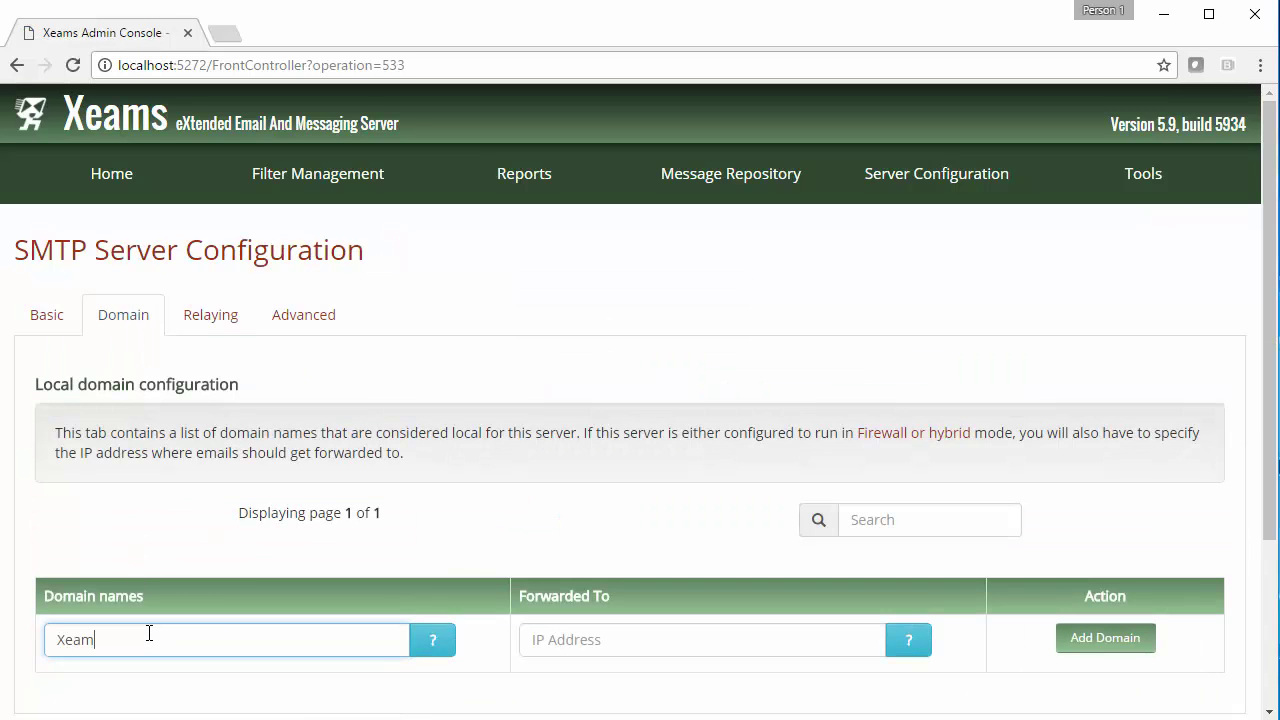
{"action": "key", "text": "Tab"}
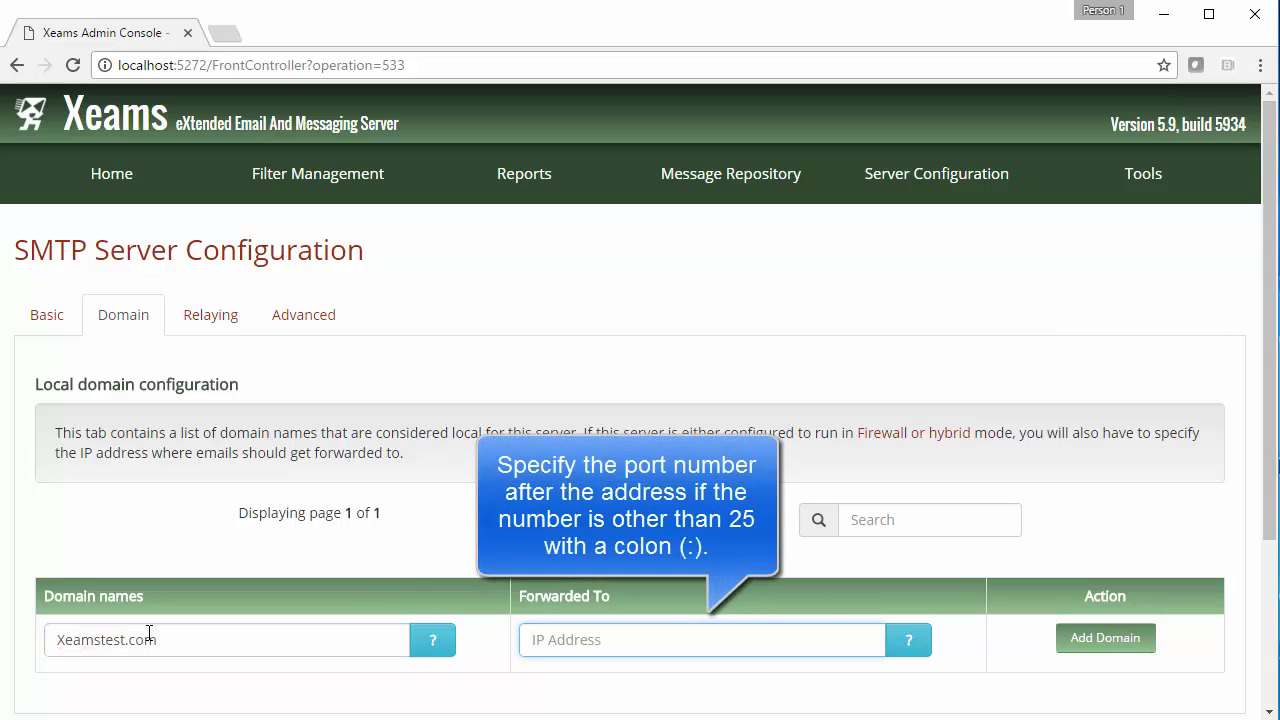
{"action": "type", "text": "192.168.1.110"}
{"action": "left_click", "coordinate": [1076, 656]}
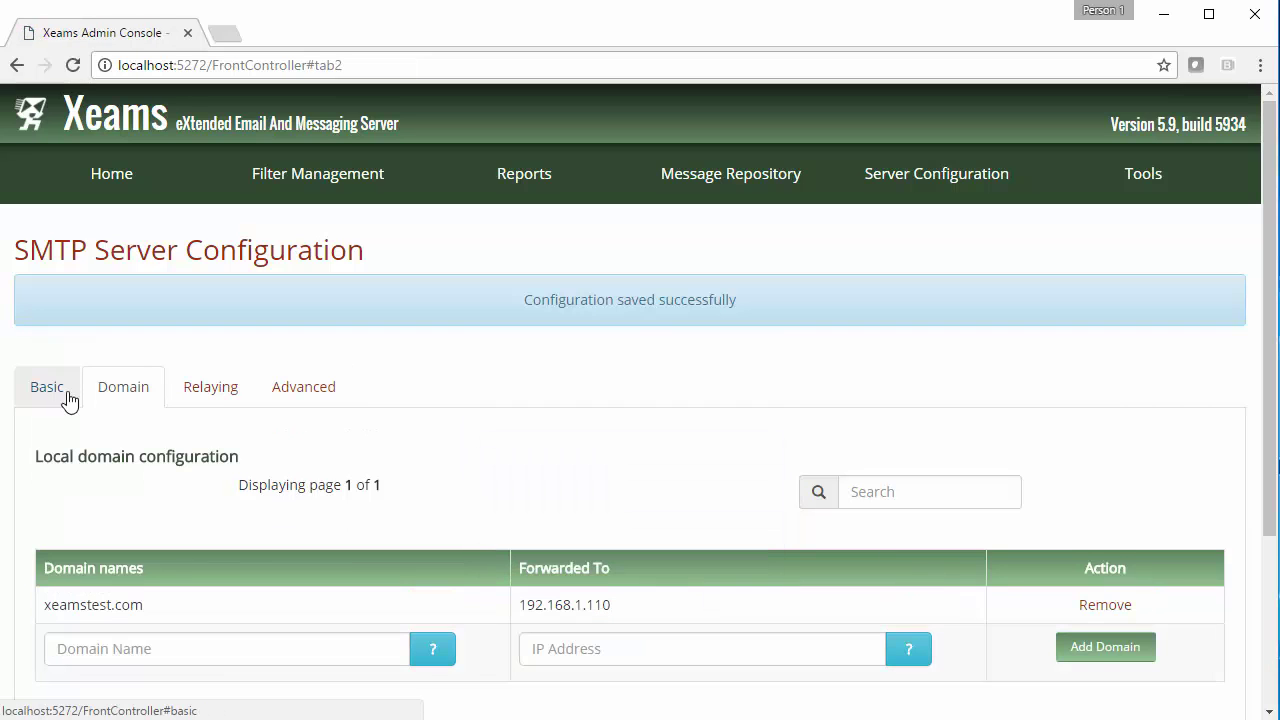
Enable the SMTP server and change its primary SMTP port from 2500 to 25
{"action": "left_click", "coordinate": [57, 392]}
{"action": "scroll", "coordinate": [705, 390], "scroll_direction": "down", "scroll_amount": 1}
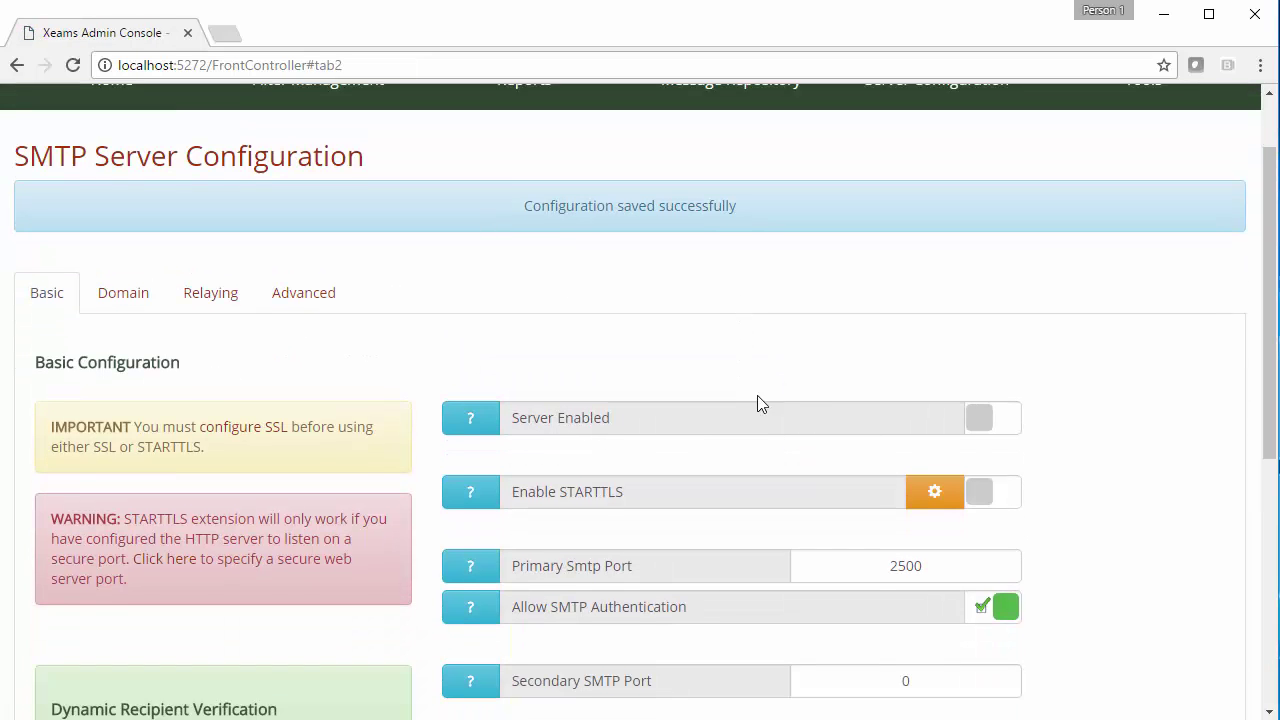
{"action": "left_click", "coordinate": [969, 413]}
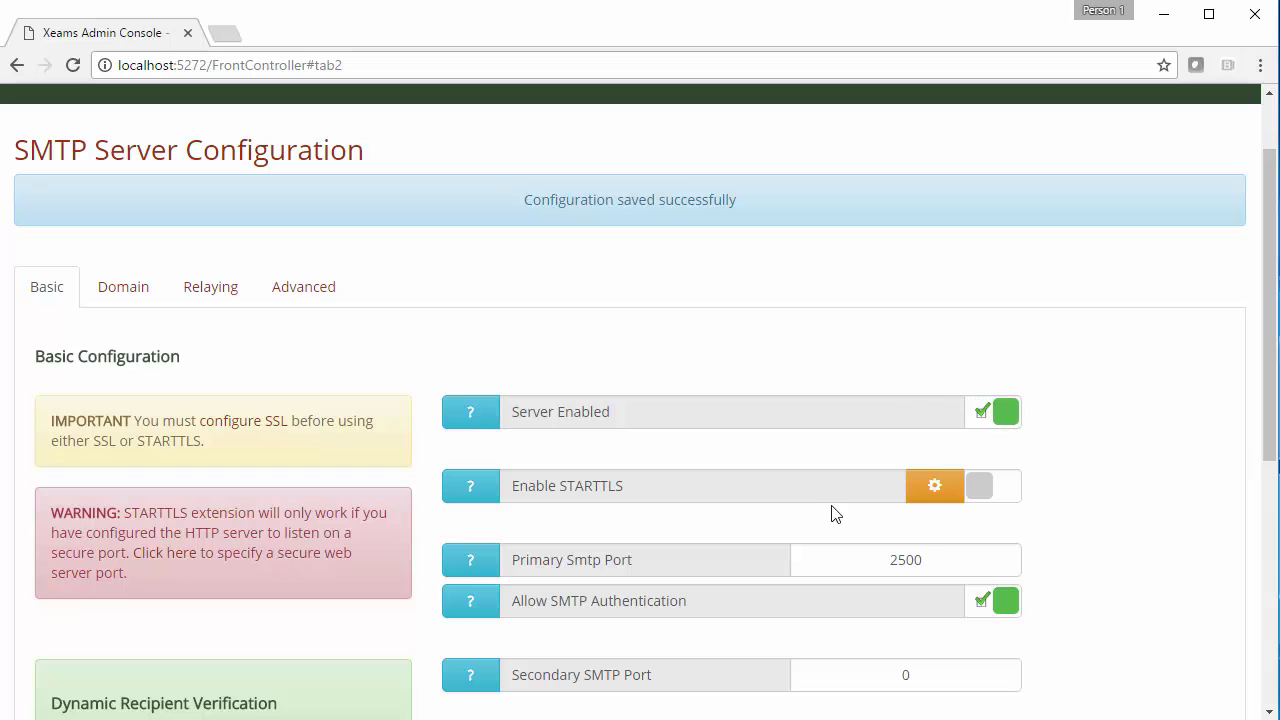
{"action": "left_click", "coordinate": [928, 553]}
{"action": "key", "text": "BackSpace"}
{"action": "key", "text": "BackSpace"}
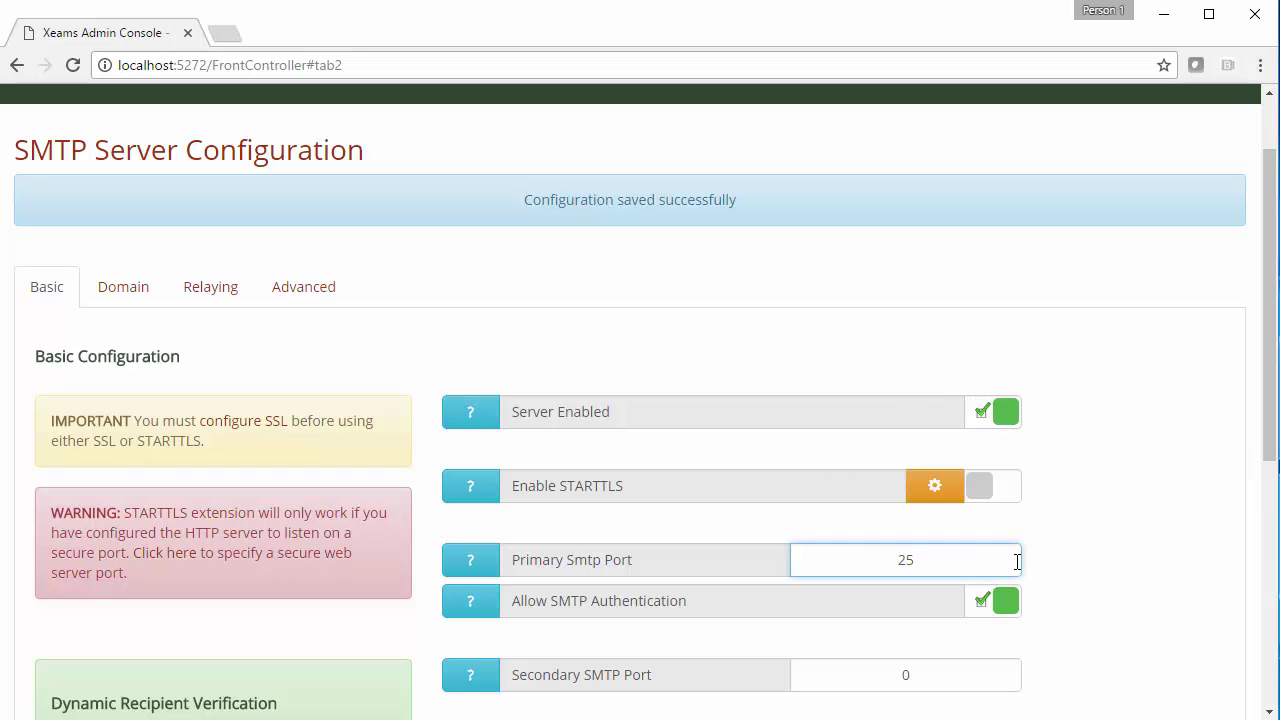
{"action": "scroll", "coordinate": [1046, 507], "scroll_direction": "down", "scroll_amount": 1}
{"action": "scroll", "coordinate": [1046, 507], "scroll_direction": "down", "scroll_amount": 1}
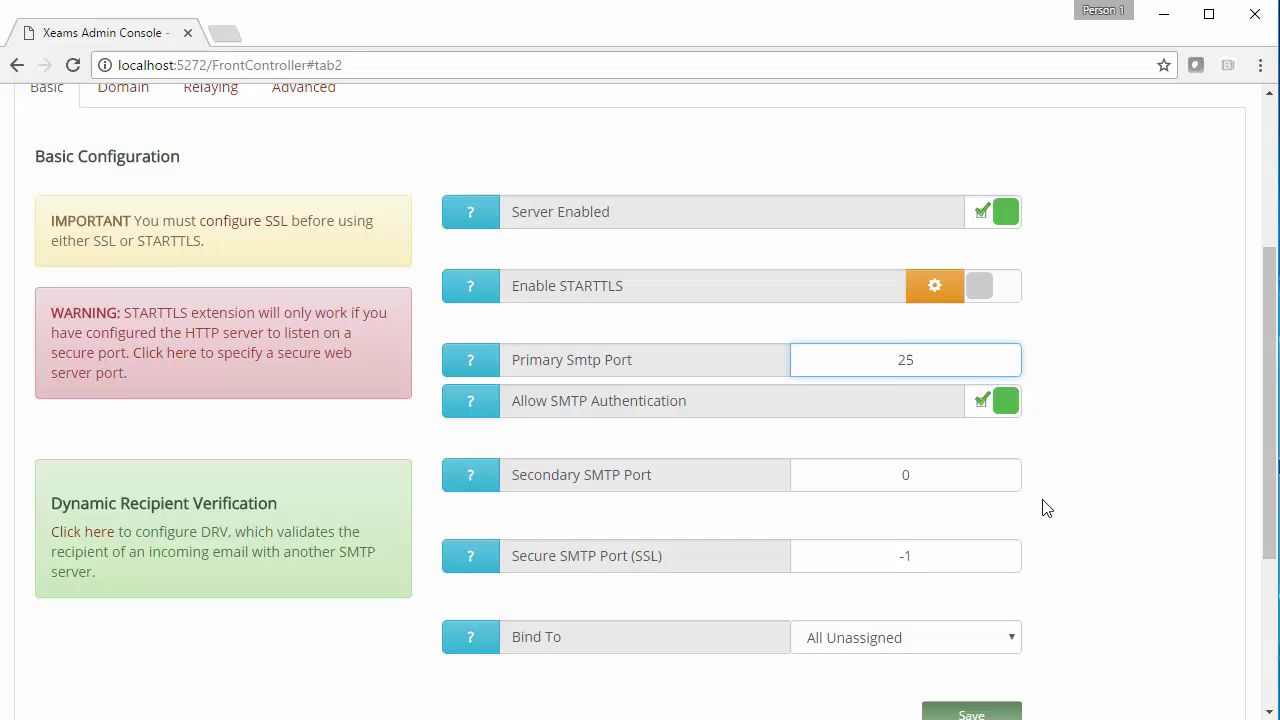
{"action": "scroll", "coordinate": [1046, 507], "scroll_direction": "down", "scroll_amount": 1}
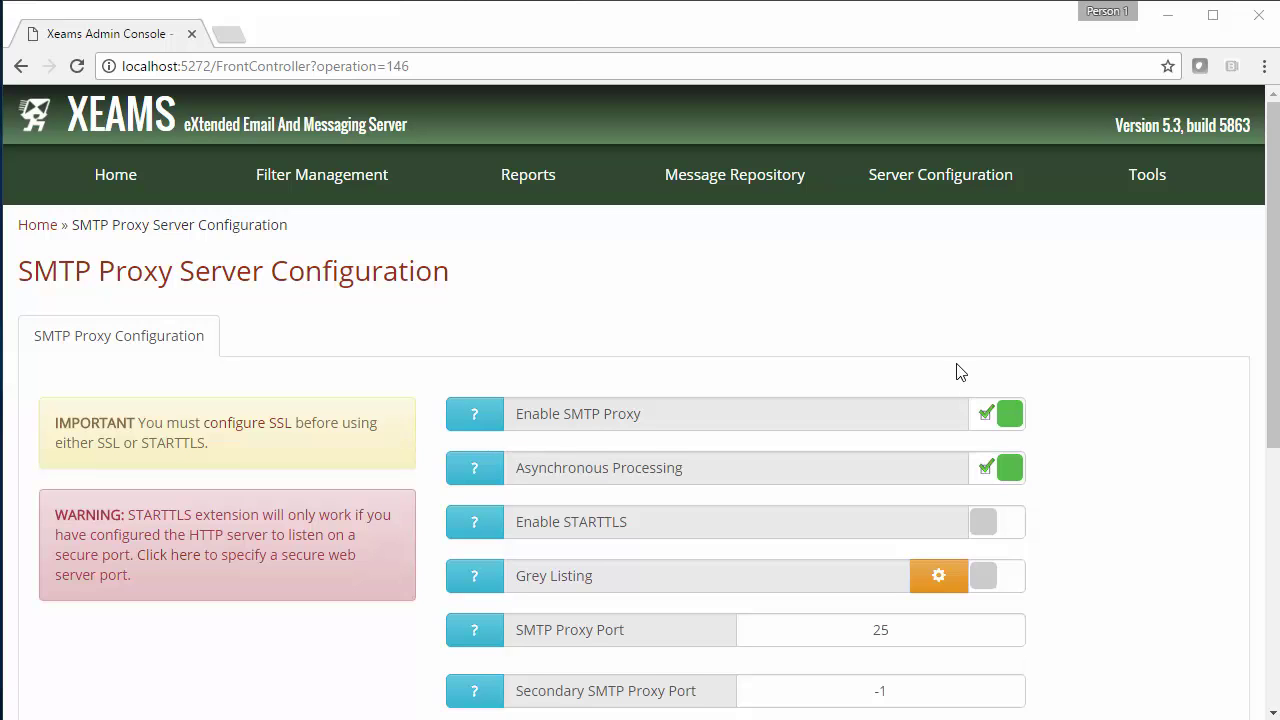
Open Live Monitor from the Tools menu
{"action": "mouse_move", "coordinate": [1102, 179]}
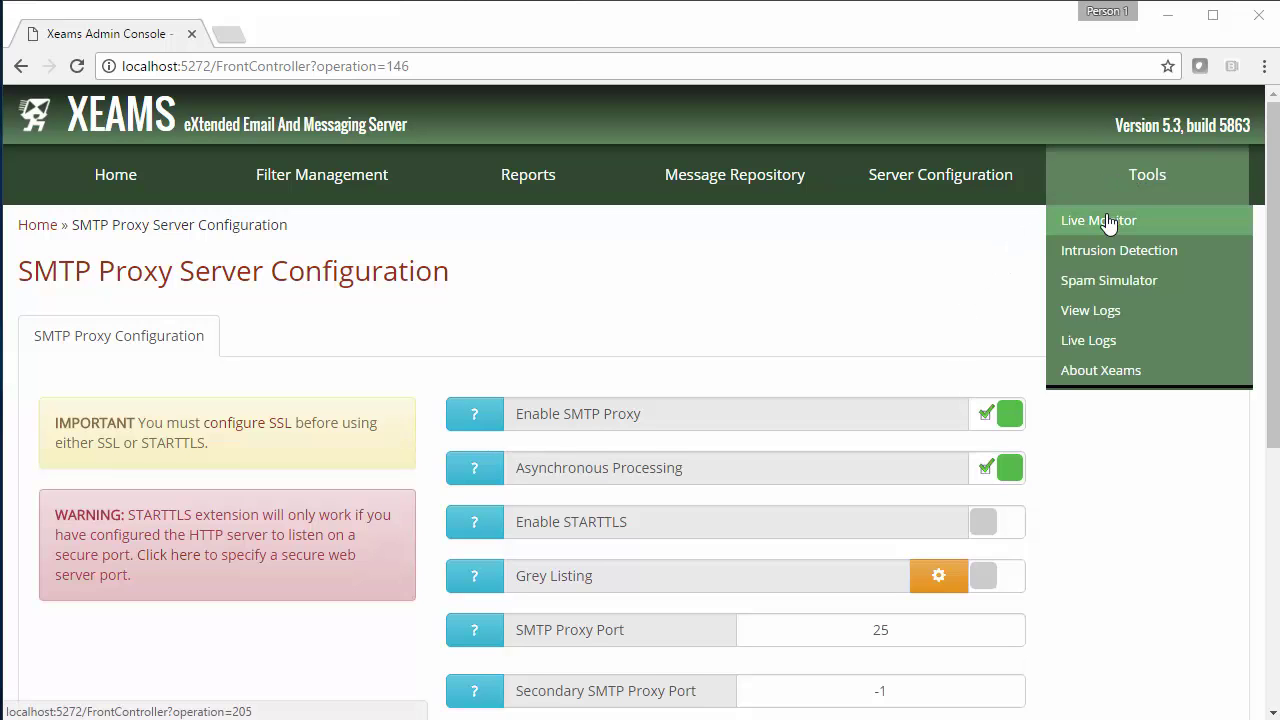
{"action": "left_click", "coordinate": [1104, 227]}
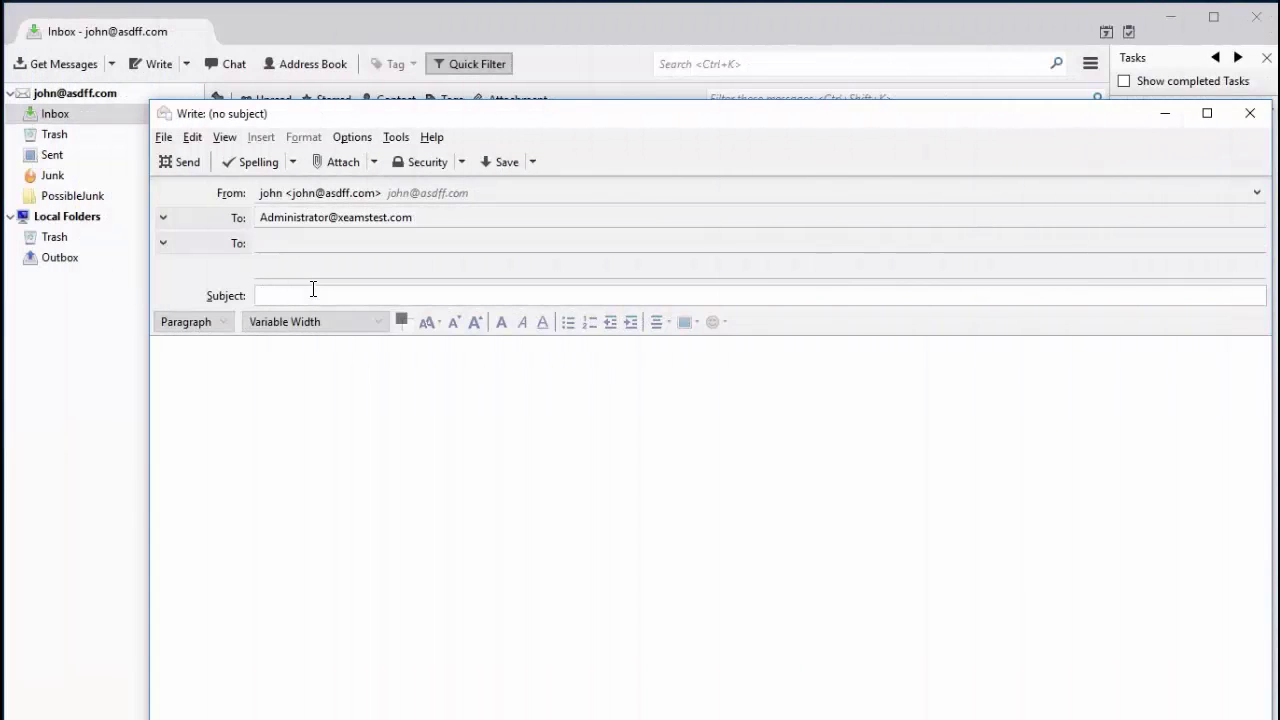
Send a Thunderbird message with subject 'Test' and body 'From outside!'
{"action": "type", "text": "Test"}
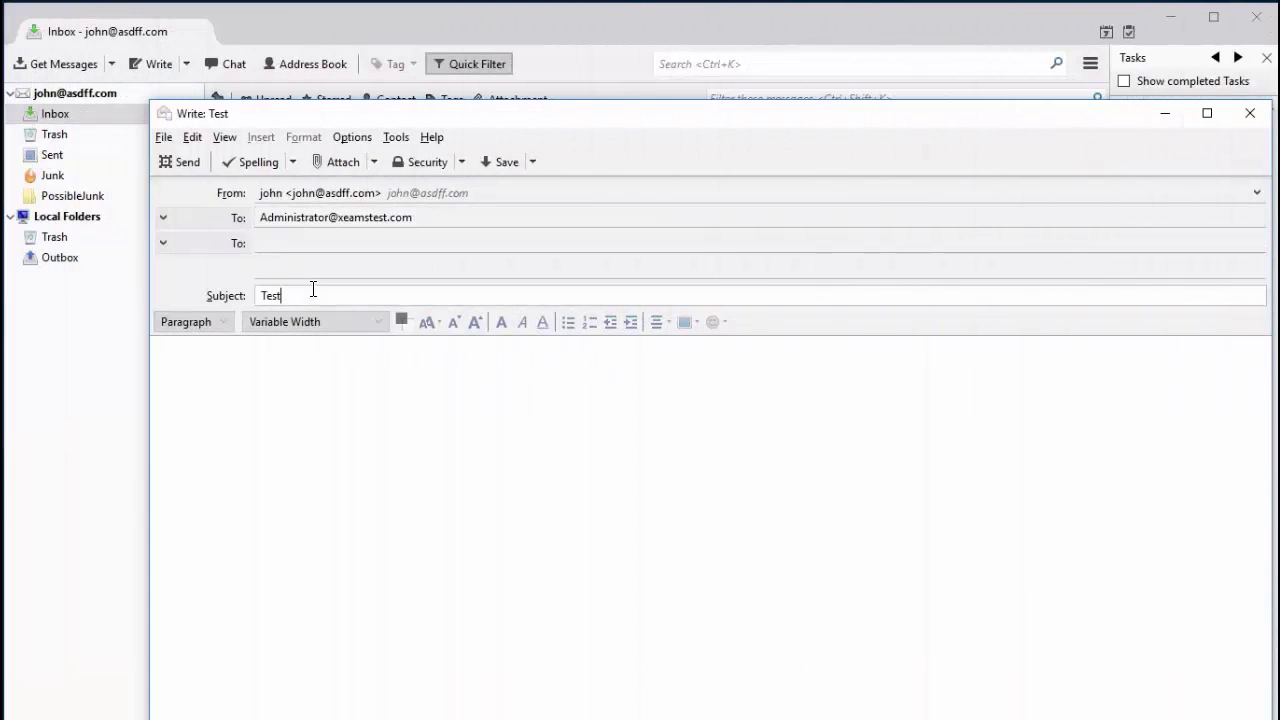
{"action": "key", "text": "Tab"}
{"action": "type", "text": "From outside"}
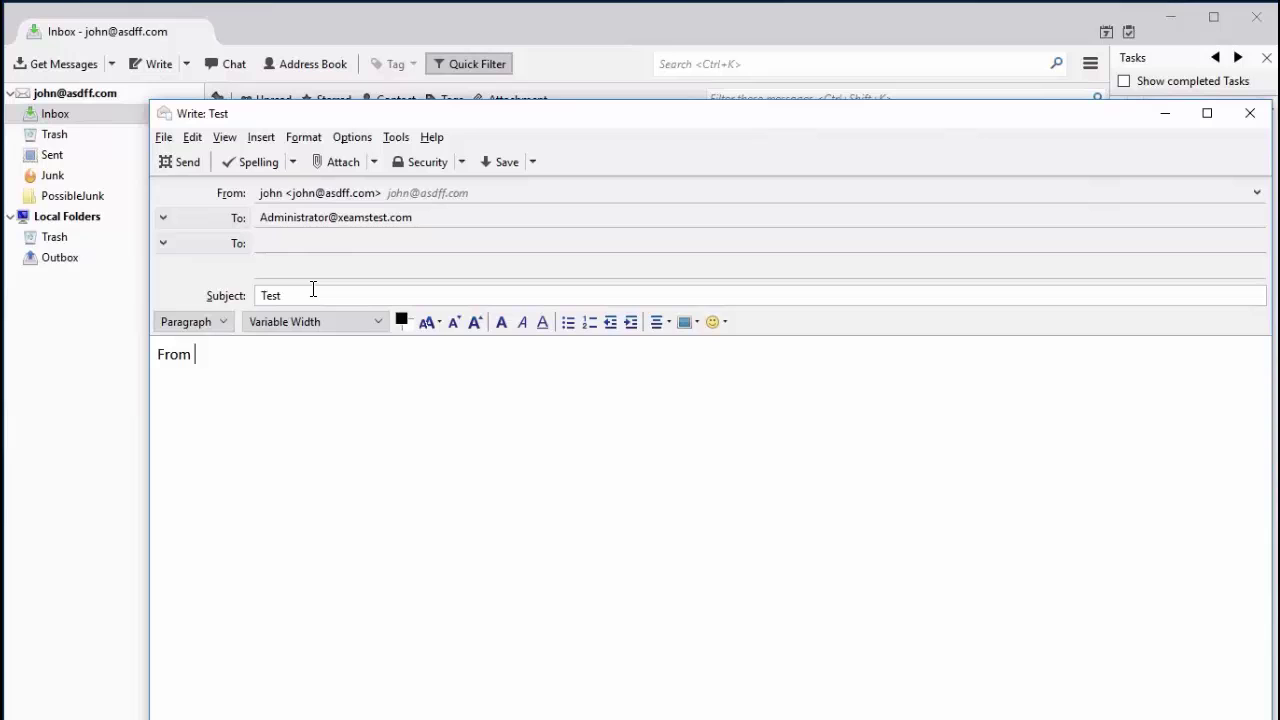
{"action": "type", "text": "!"}
{"action": "left_click", "coordinate": [187, 160]}
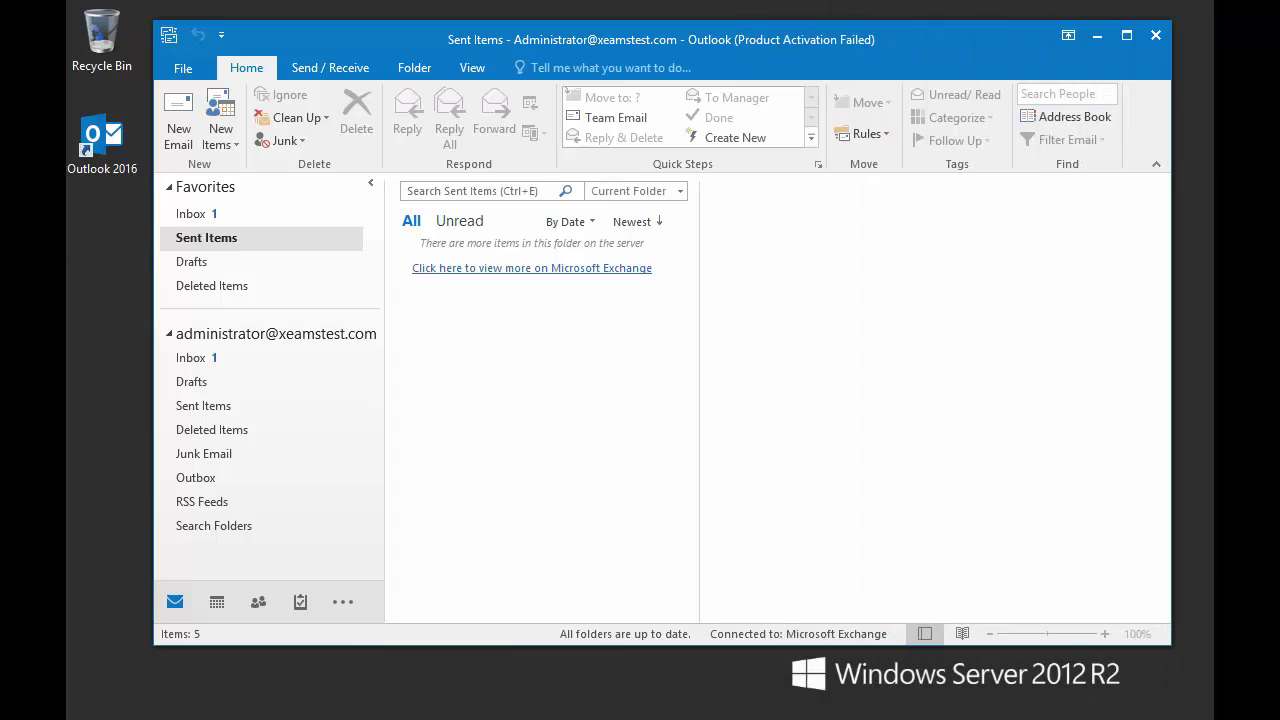
Open the Outlook Inbox to find the Test message reading 'From outside!'
{"action": "left_click", "coordinate": [240, 216]}
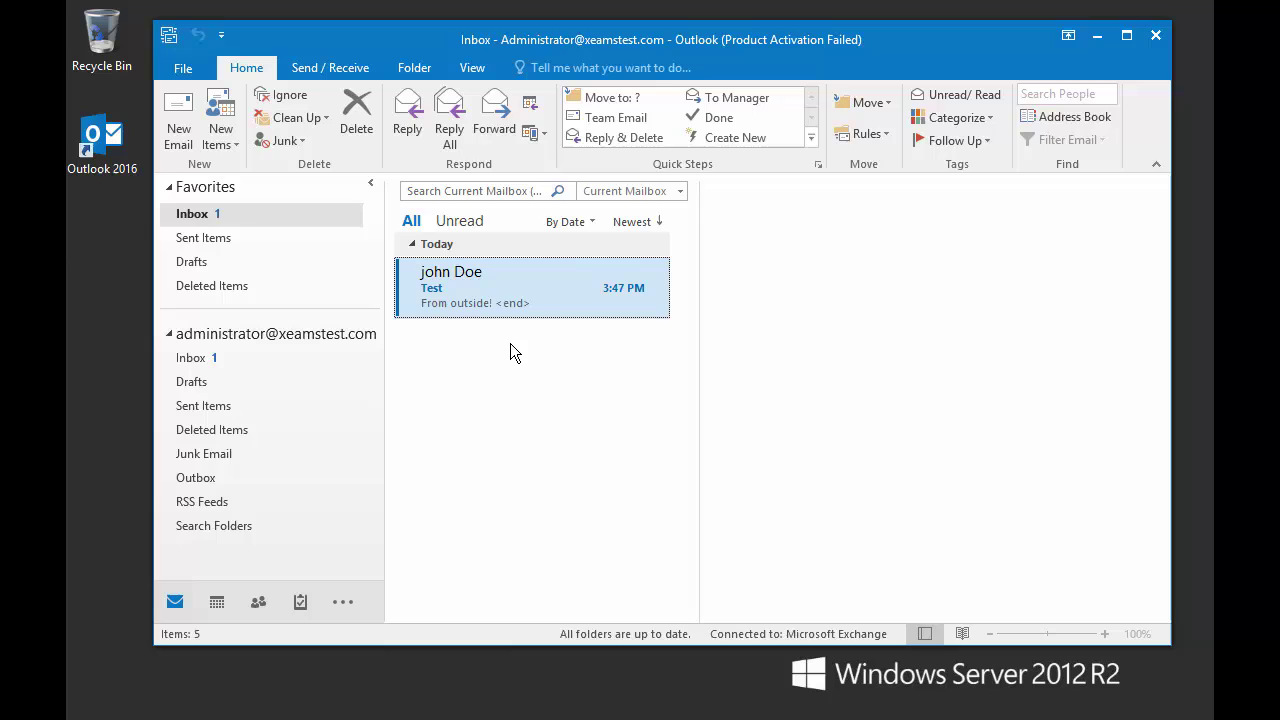